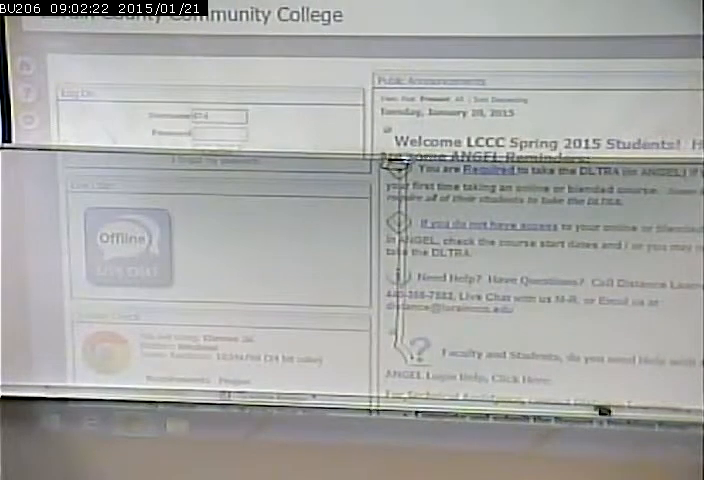
text(75)
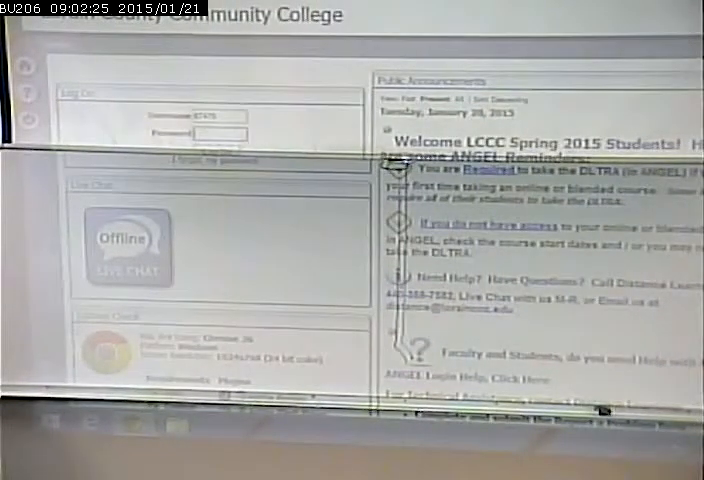
text(*****)
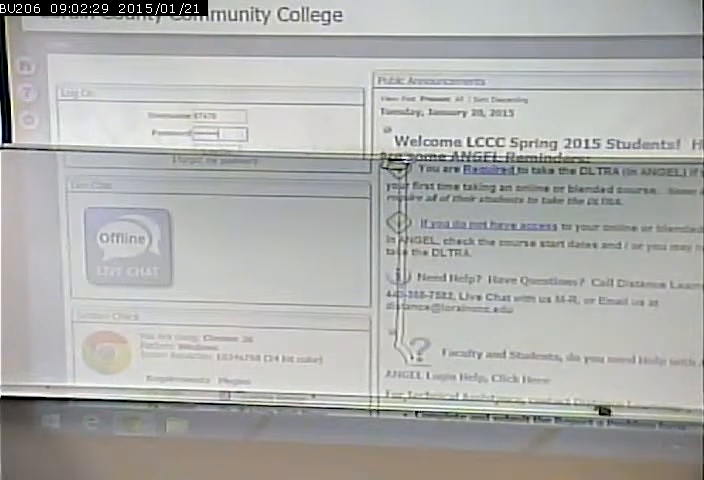
text(***)
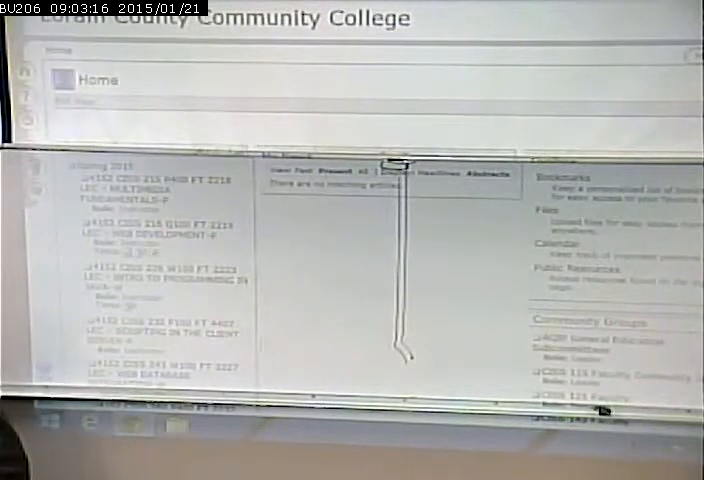
- Reach the January 21, 2015 attendance entry form through the course's Manage console and Attendance Manager
click(218, 336)
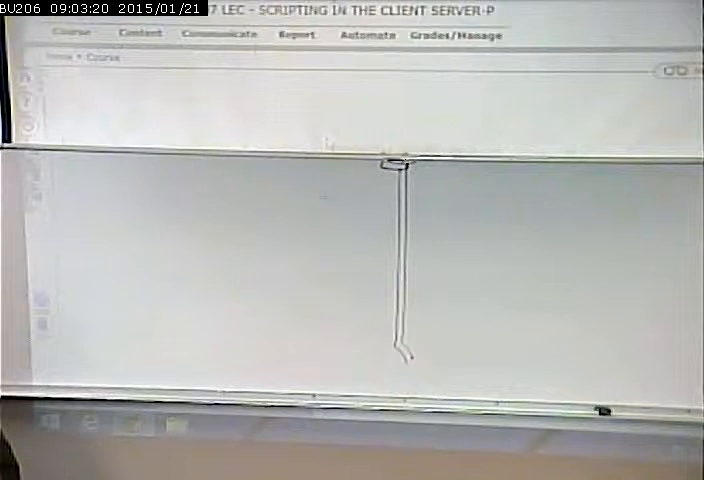
click(455, 36)
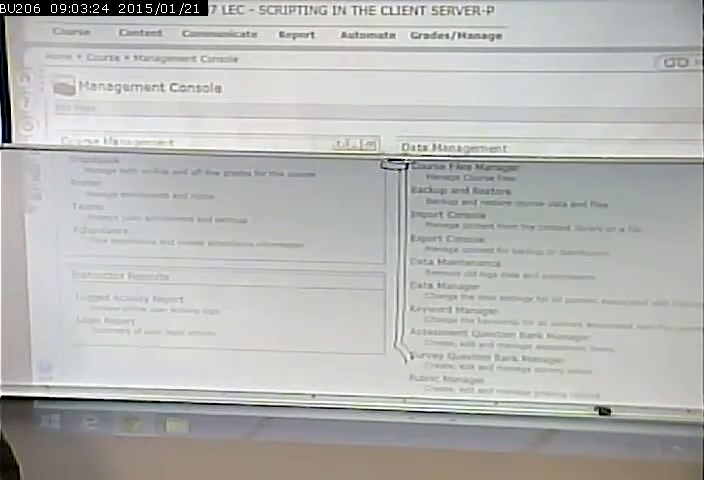
click(108, 236)
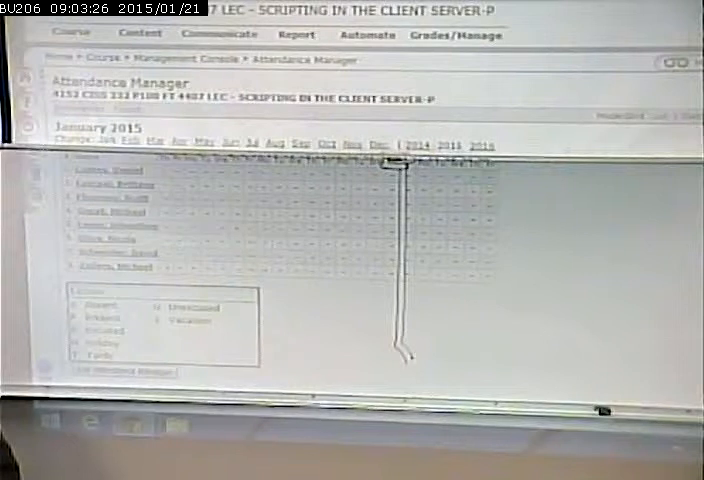
click(395, 160)
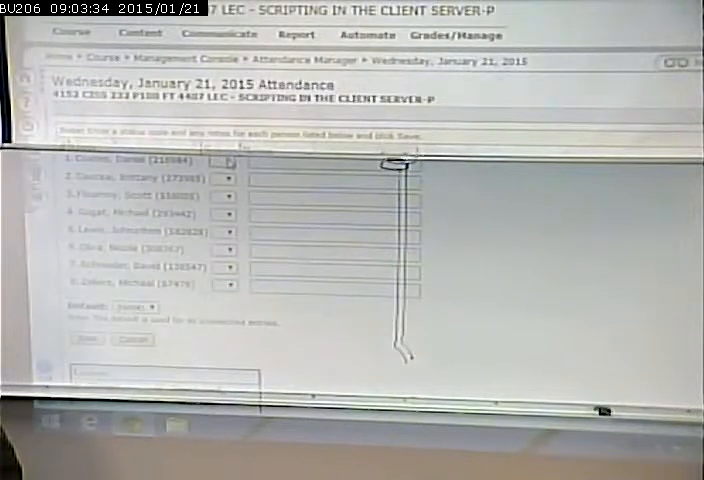
- Mark the first four students present (P) for January 21, 2015
click(229, 161)
click(229, 201)
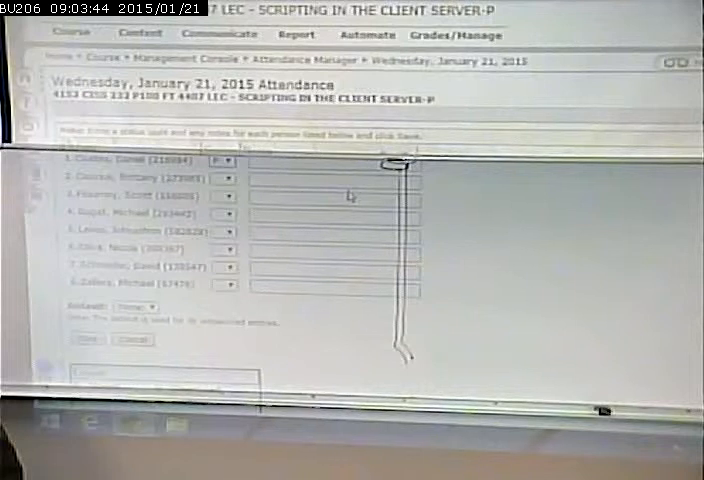
click(229, 179)
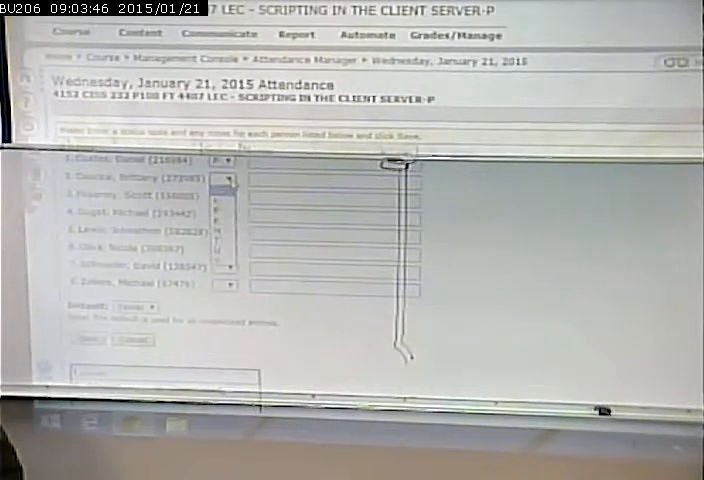
click(229, 213)
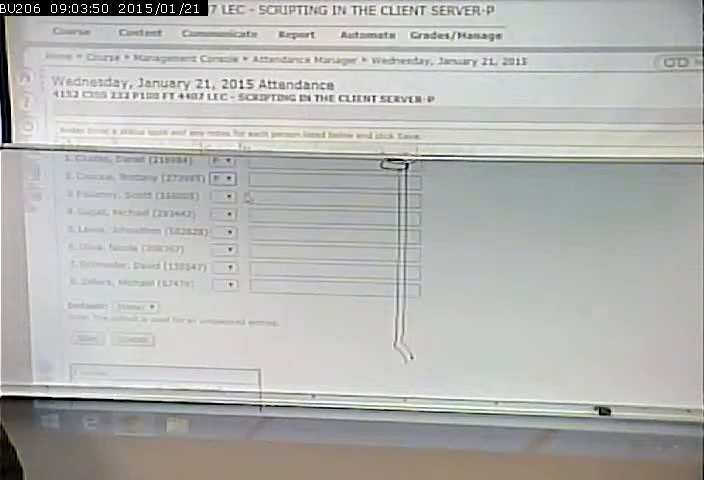
click(229, 196)
click(229, 230)
click(229, 213)
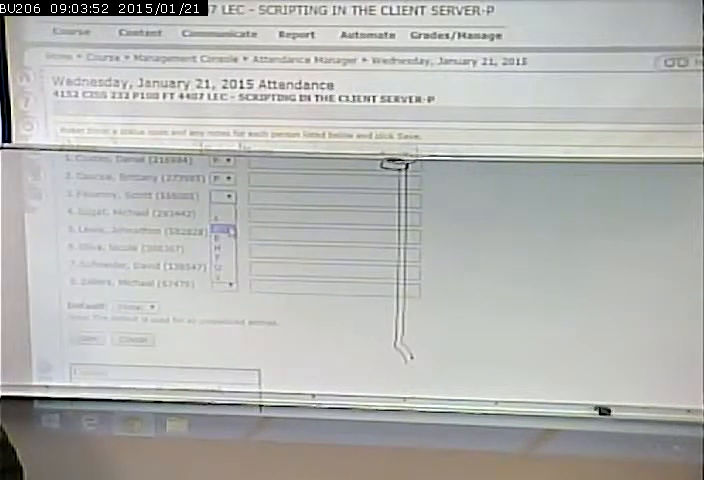
click(231, 231)
click(227, 214)
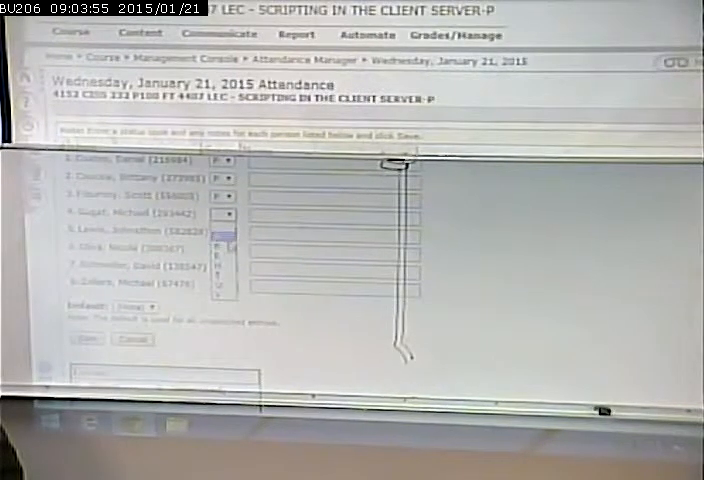
click(229, 244)
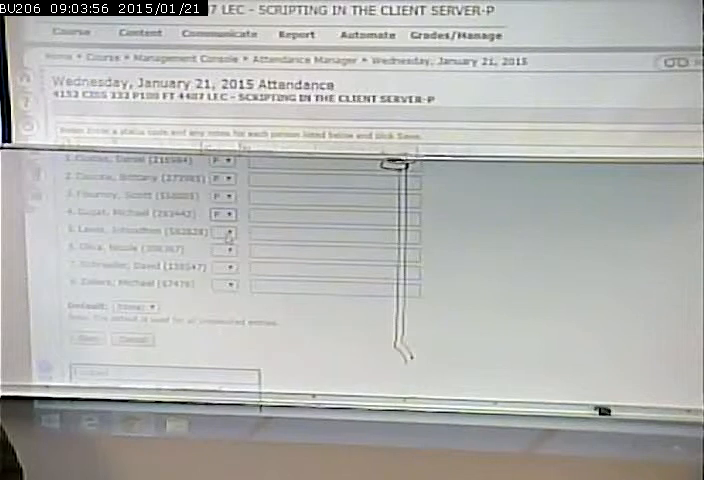
- Mark the sixth, seventh and eighth students present, leave the fifth blank, and save the attendance
click(229, 251)
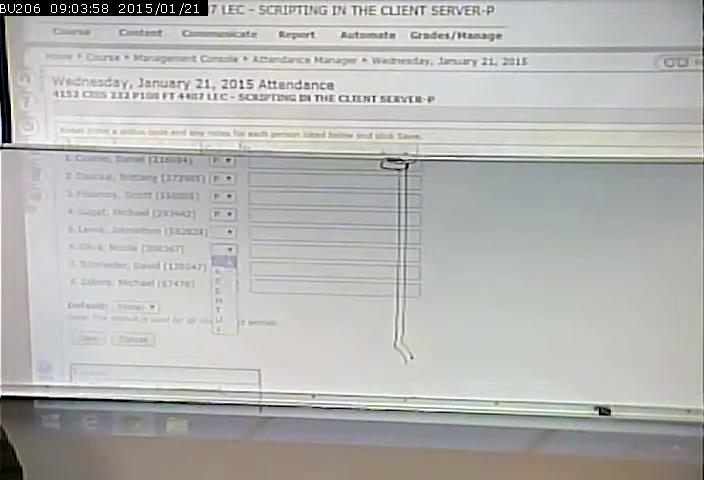
click(230, 266)
click(230, 268)
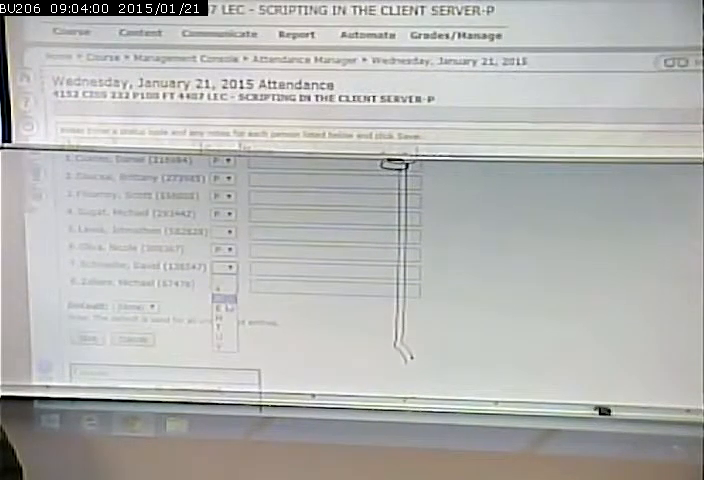
click(237, 296)
click(231, 287)
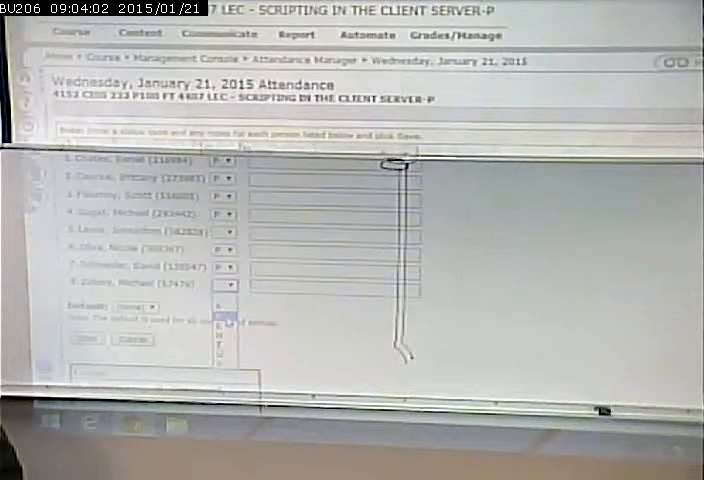
click(230, 314)
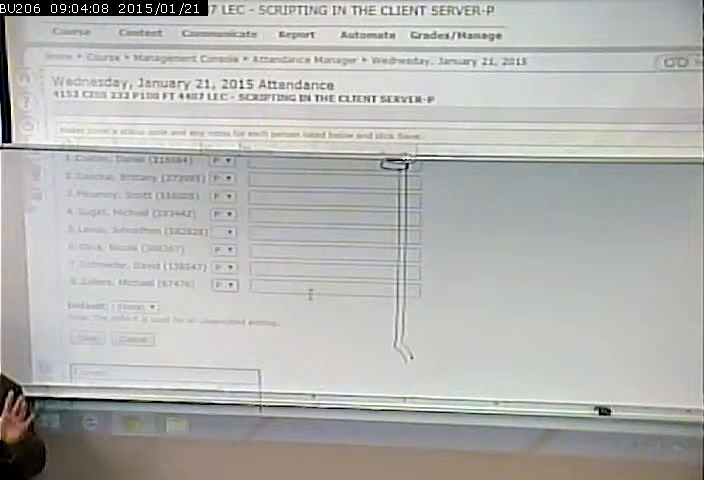
click(88, 342)
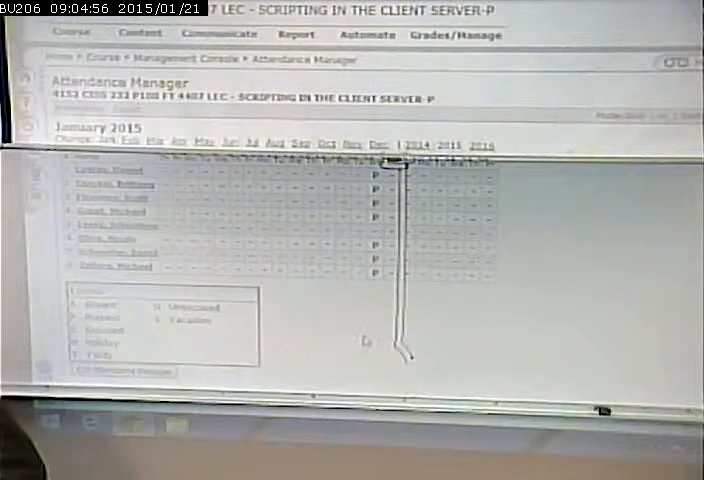
click(142, 36)
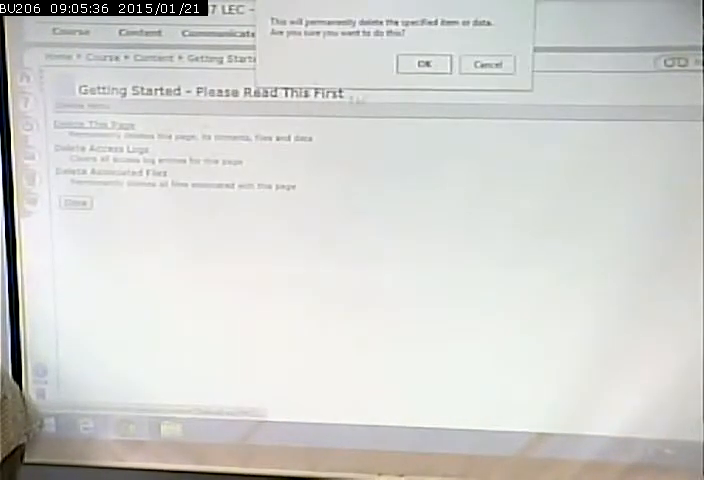
- Confirm permanently deleting the Getting Started page from the course content
click(421, 65)
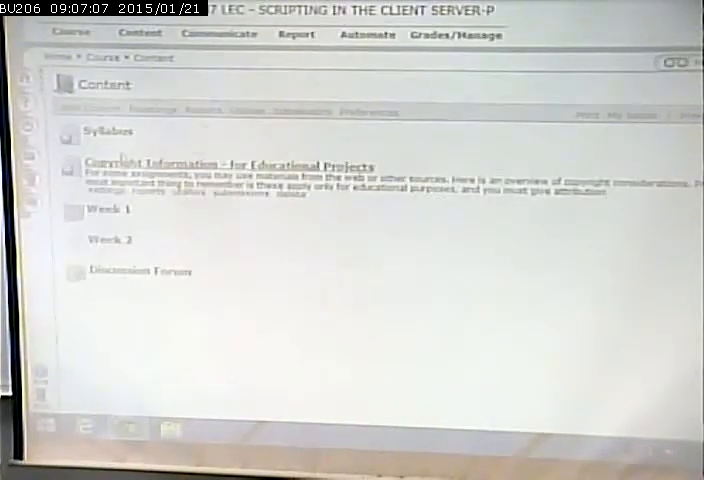
- Open the Syllabus item from the course Content list
click(107, 131)
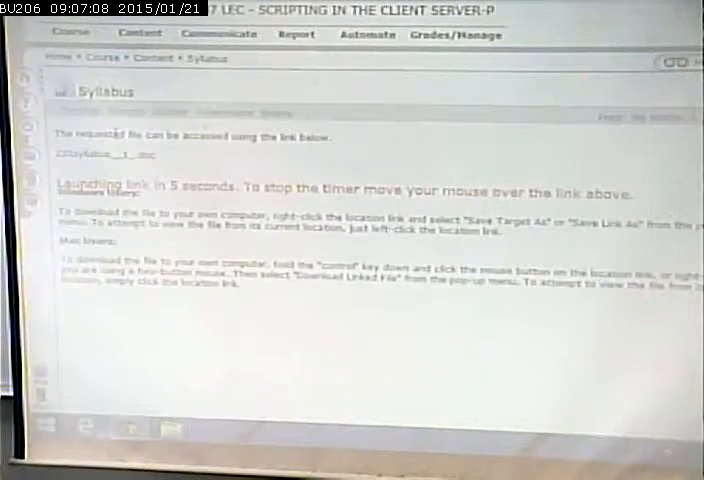
- Launch the syllabus .doc file from the Syllabus page so it opens in Word
click(140, 158)
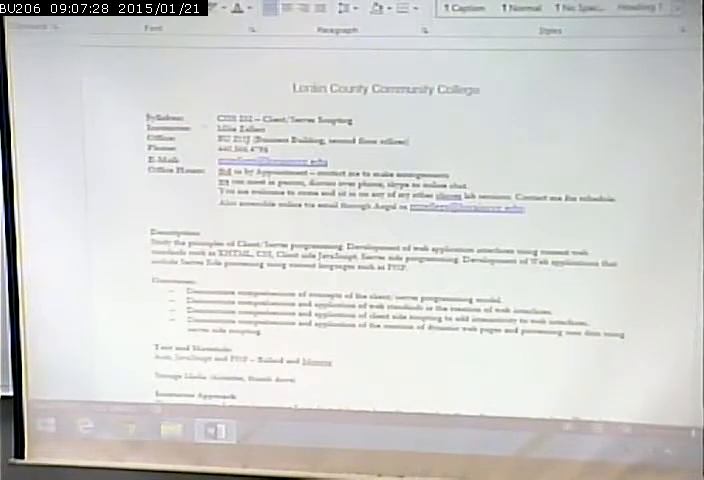
- Set the Word zoom to 200% so the syllabus heading and contact details are readable
key(alt+w)
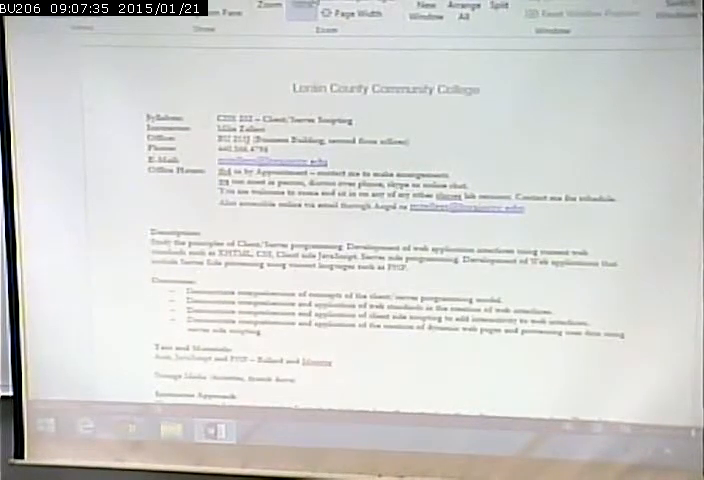
click(300, 8)
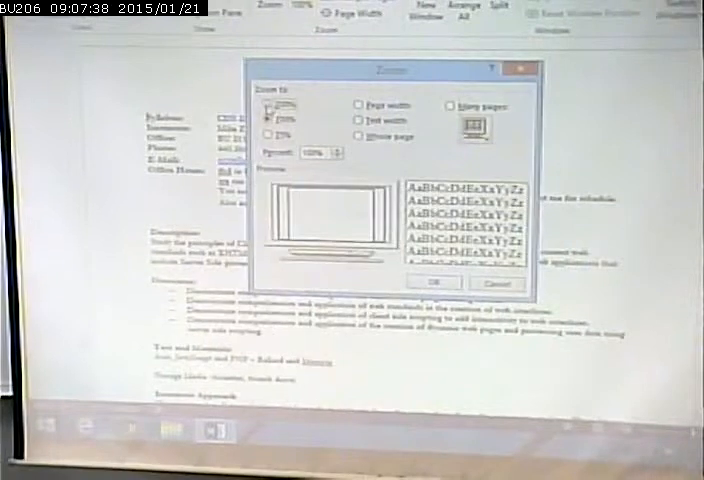
click(266, 103)
click(436, 283)
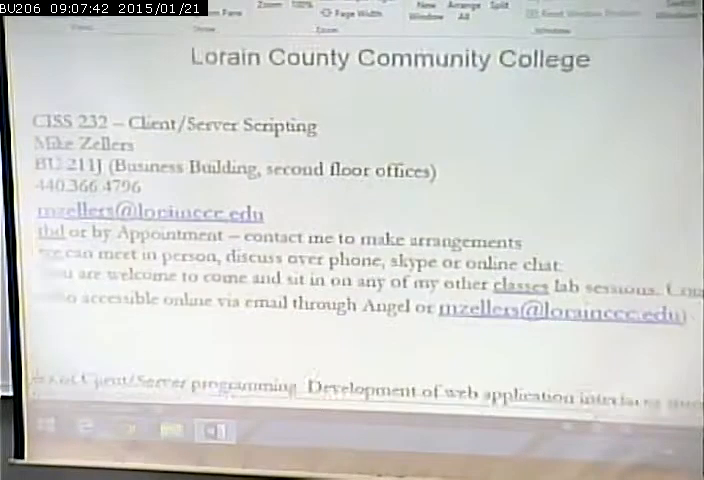
ctrl+scroll(388, 240, down, 3)
ctrl+scroll(388, 240, down, 2)
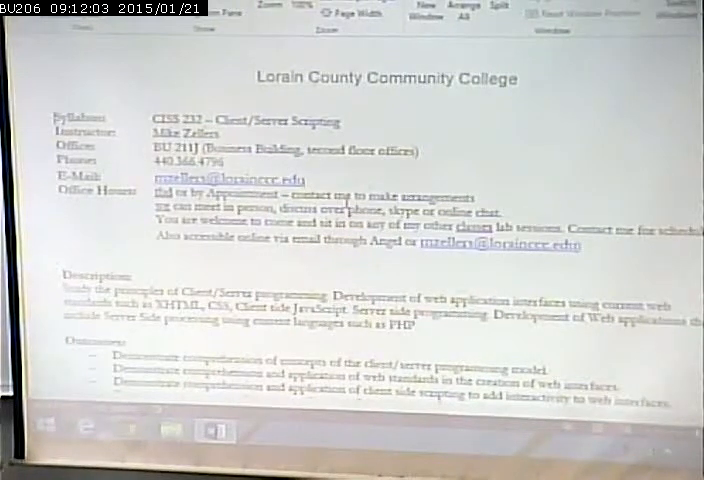
scroll(347, 203, down, 1)
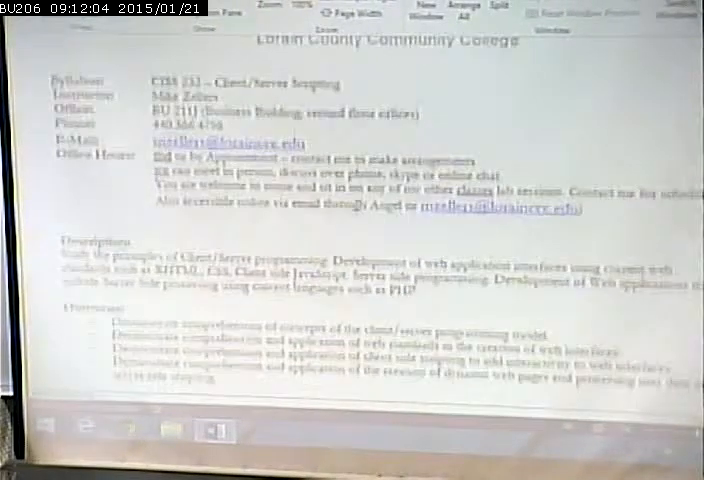
scroll(291, 270, down, 1)
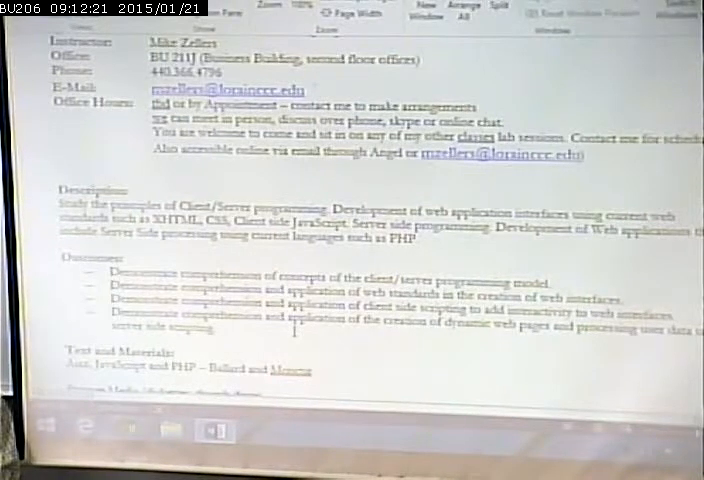
scroll(295, 330, down, 3)
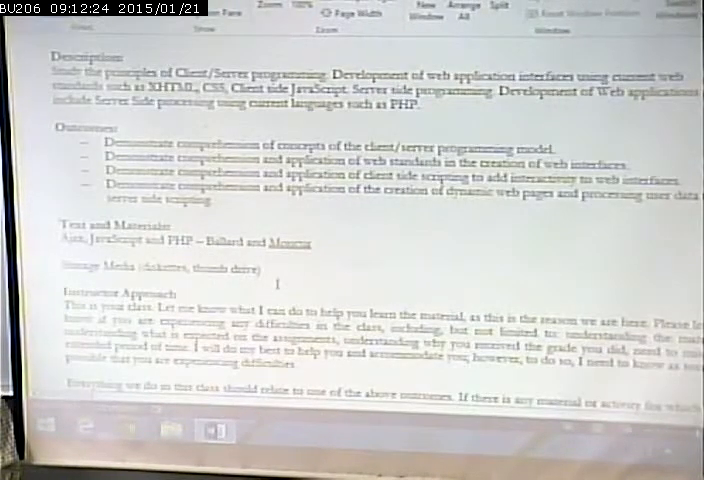
scroll(277, 284, down, 3)
scroll(350, 200, down, 2)
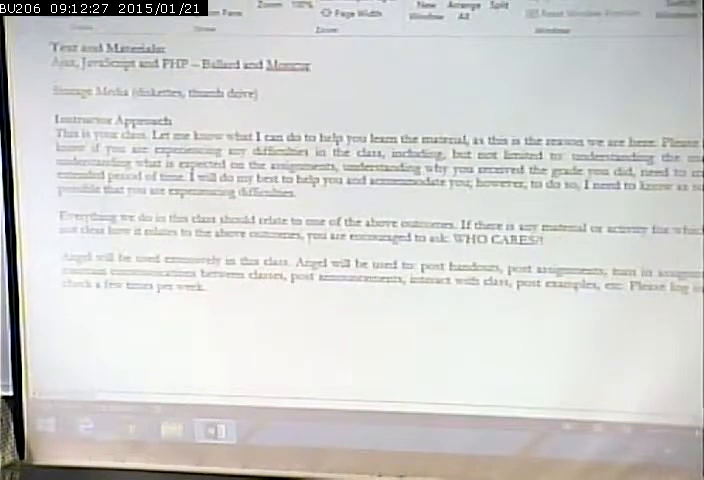
- Highlight the sentence 'This is your class.' in the Instructor Approach section
drag(55, 134, 147, 134)
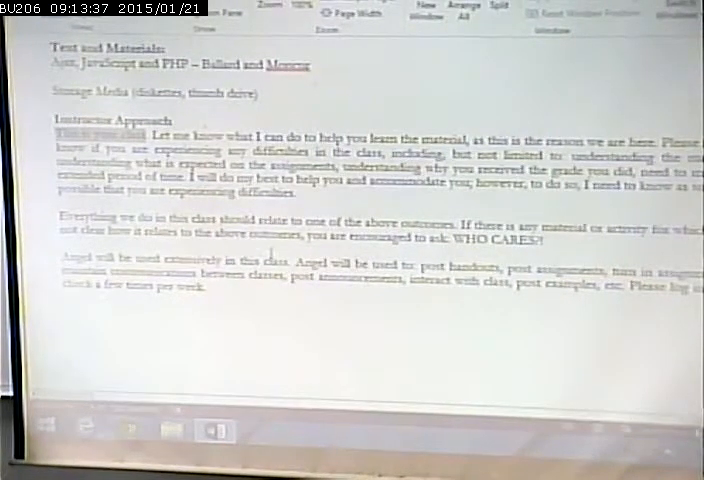
scroll(224, 256, down, 2)
scroll(266, 247, down, 3)
scroll(265, 245, down, 5)
scroll(266, 246, down, 2)
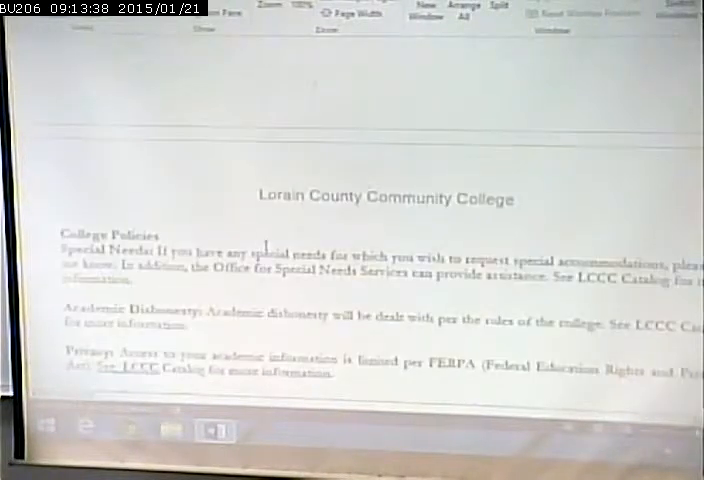
scroll(266, 246, down, 4)
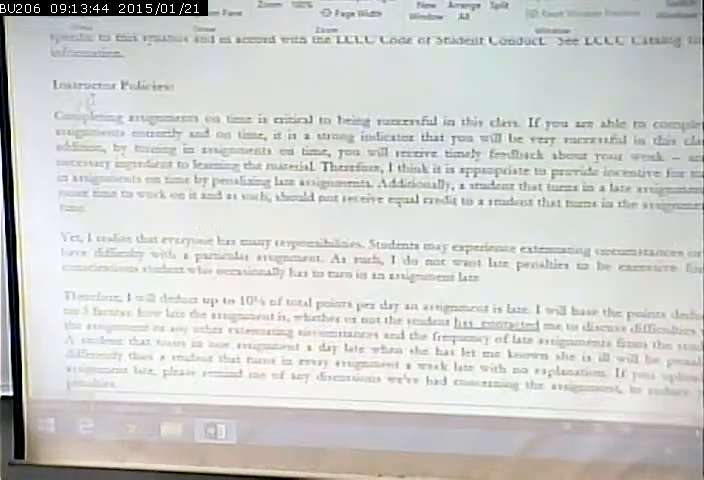
scroll(231, 198, down, 2)
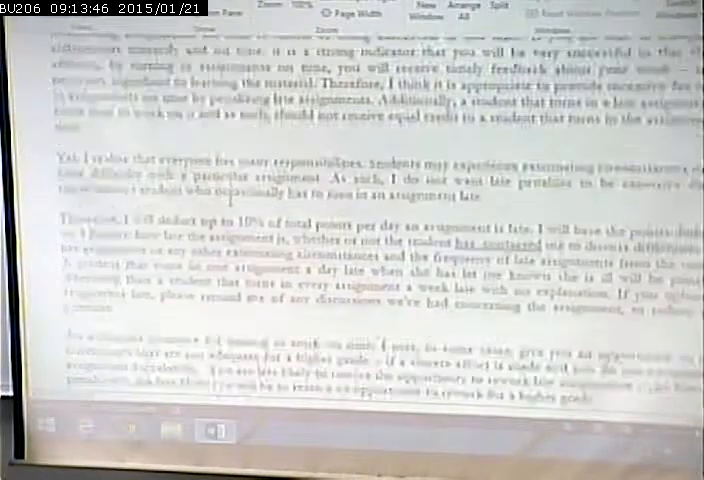
scroll(231, 200, down, 5)
scroll(231, 204, down, 5)
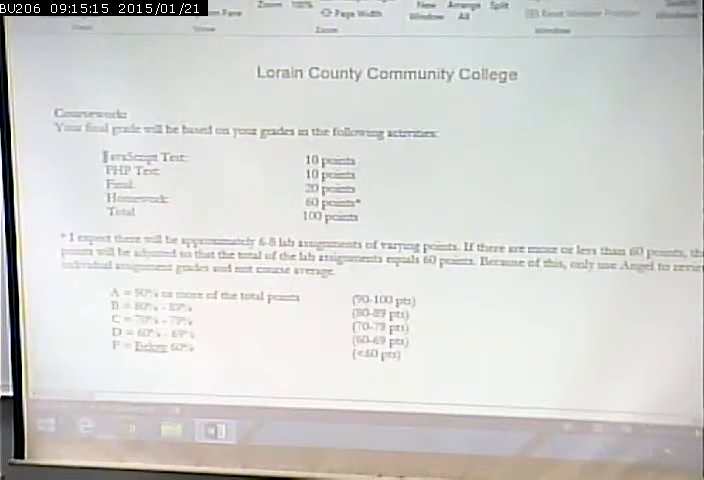
- Point out the JavaScript Test, PHP Test and Final lines, the Homework 60 points*, and the A–F grade scale
drag(104, 157, 152, 185)
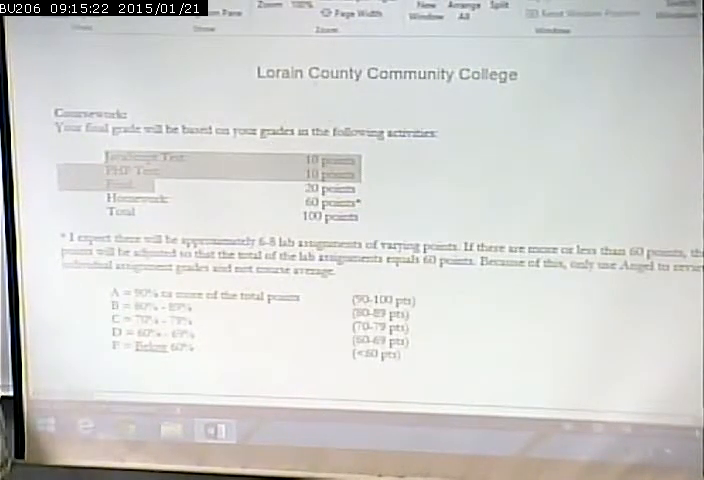
click(293, 172)
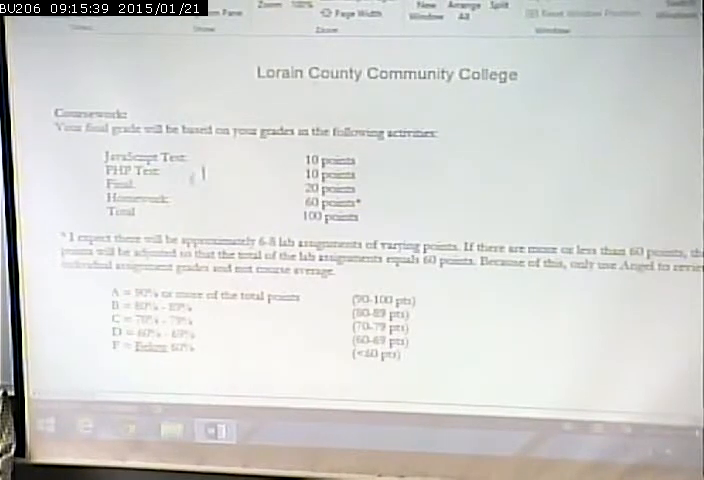
key(Down)
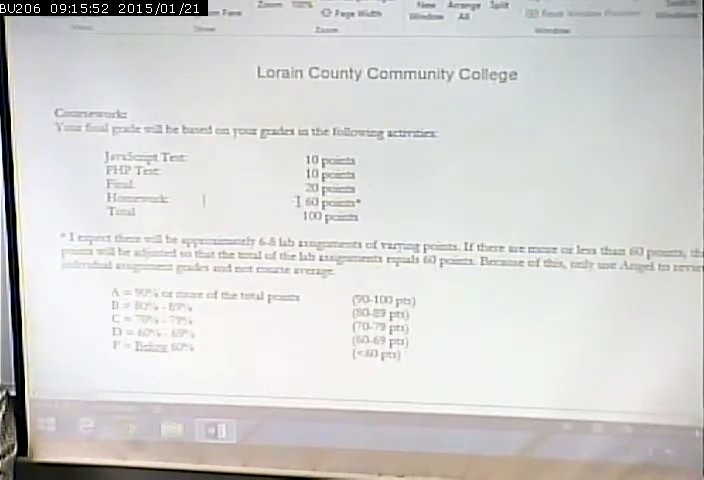
drag(303, 200, 366, 203)
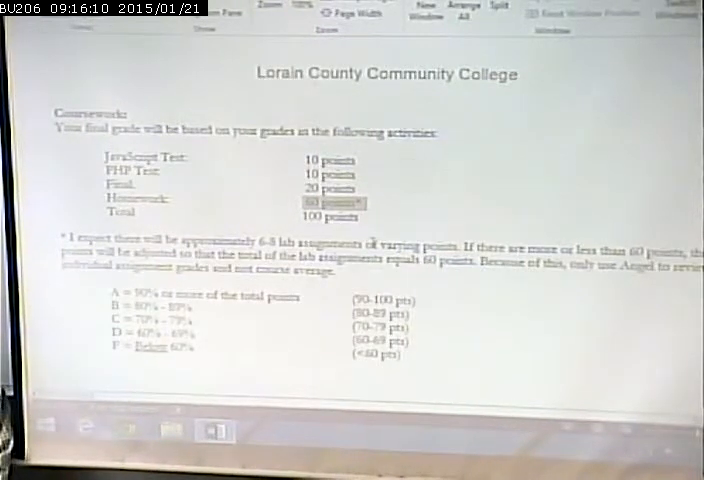
scroll(352, 297, down, 1)
scroll(352, 297, down, 1)
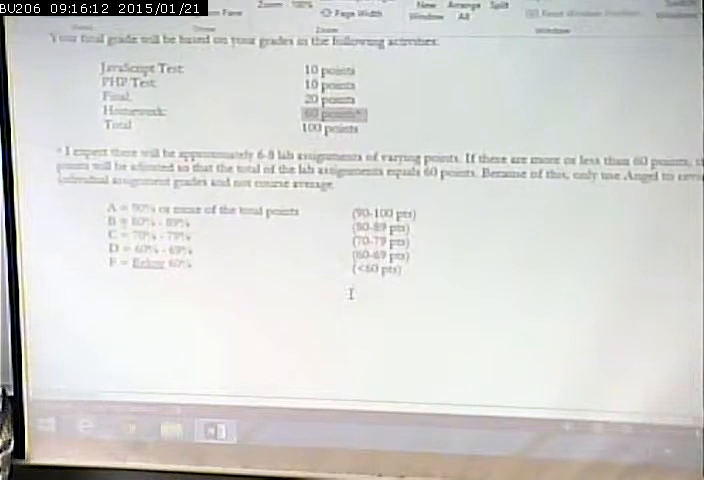
drag(107, 208, 250, 278)
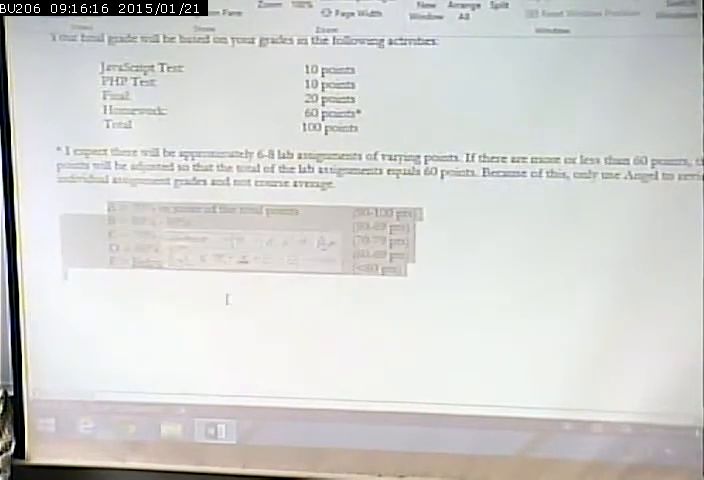
scroll(224, 299, down, 5)
scroll(227, 294, down, 3)
scroll(227, 294, down, 2)
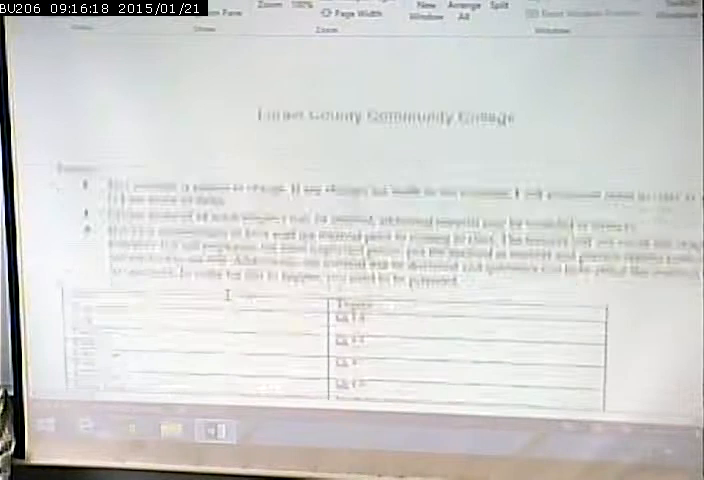
scroll(227, 294, down, 2)
scroll(227, 294, down, 4)
scroll(228, 294, up, 1)
scroll(228, 294, up, 2)
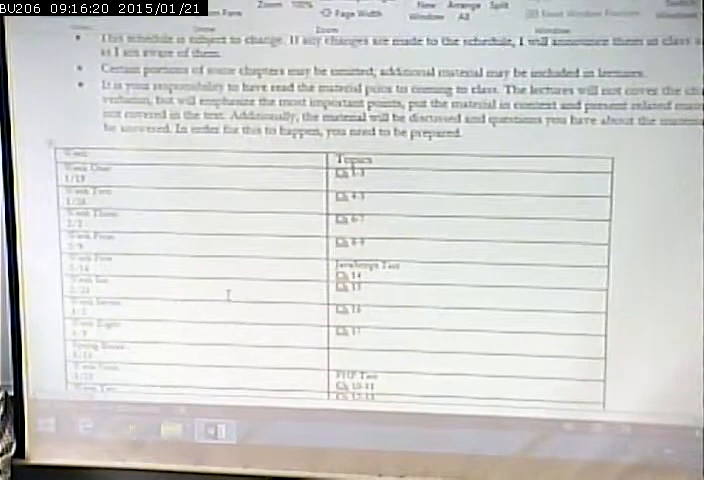
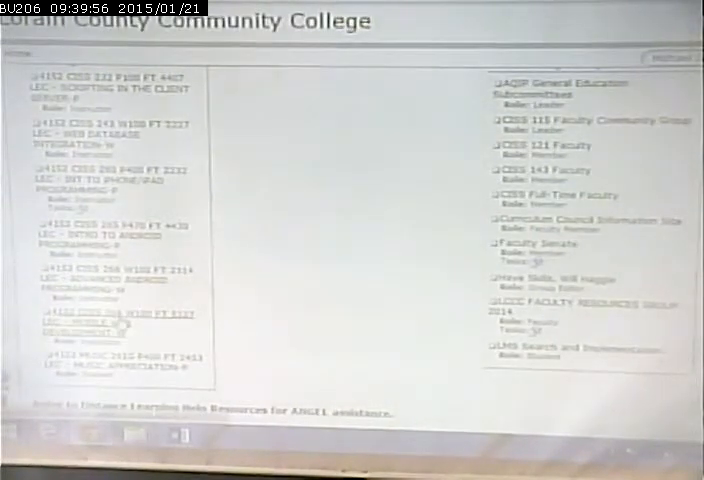
click(120, 324)
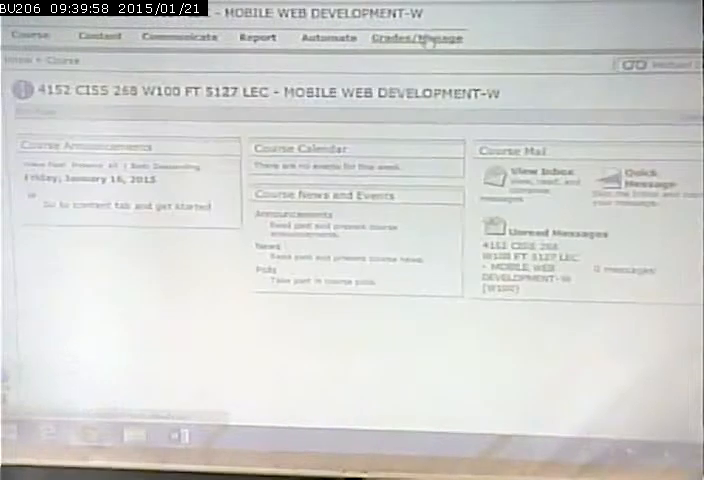
click(425, 42)
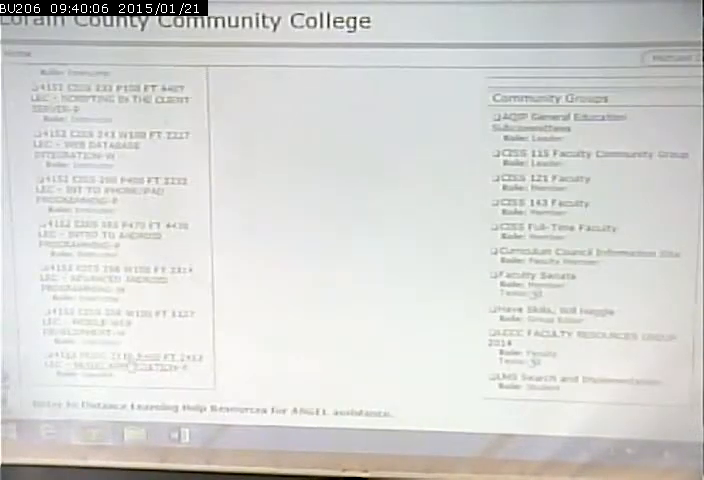
scroll(130, 366, up, 1)
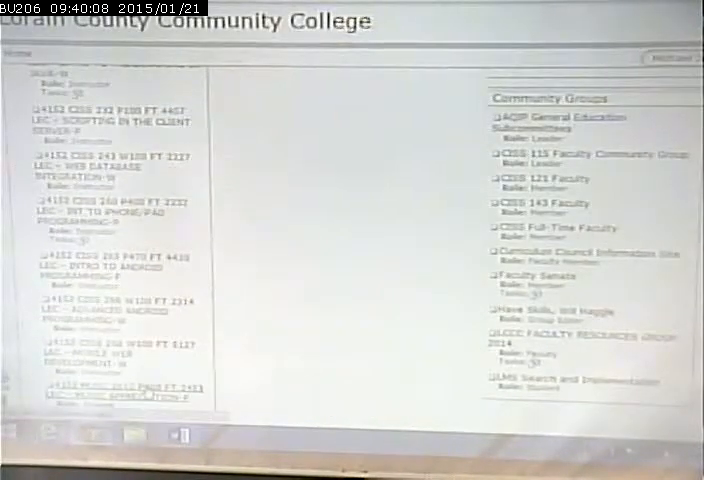
click(147, 394)
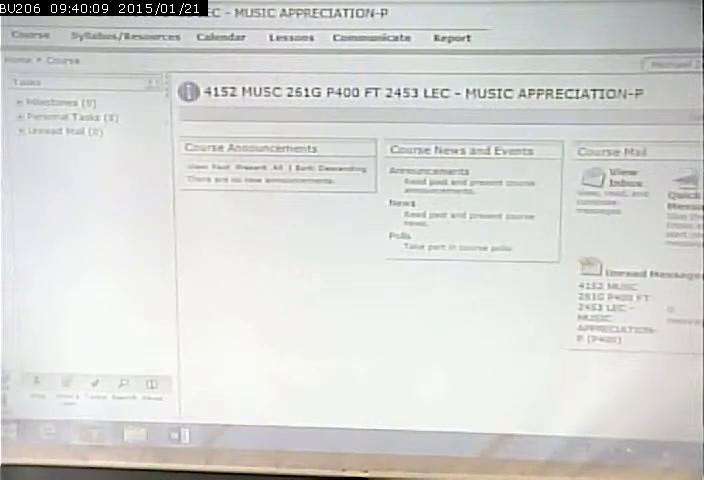
click(134, 42)
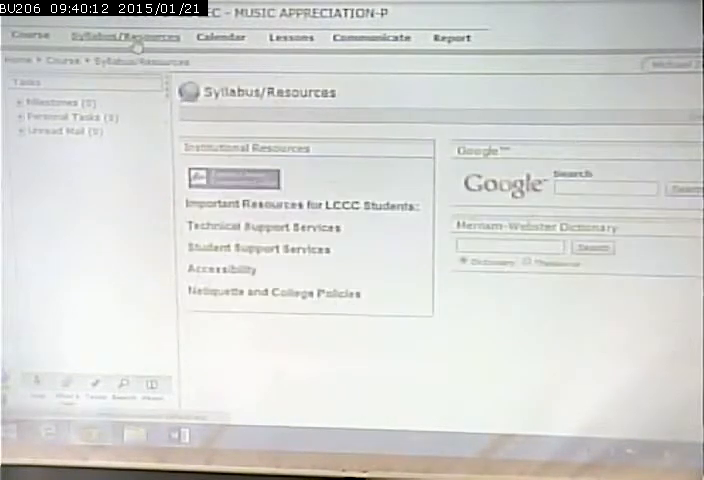
click(224, 44)
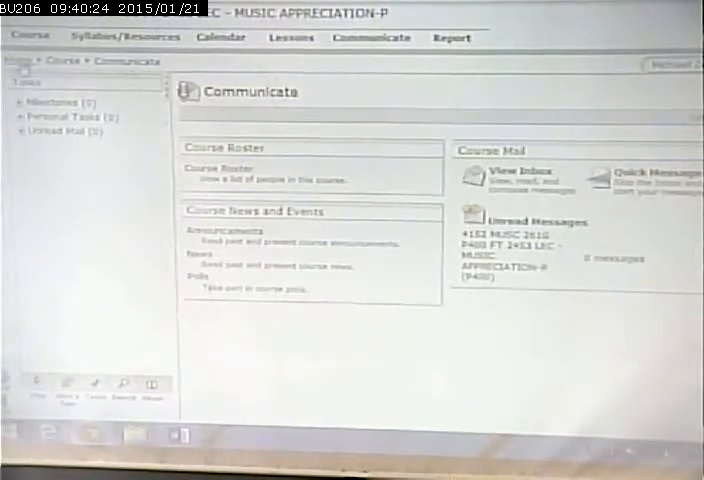
click(20, 62)
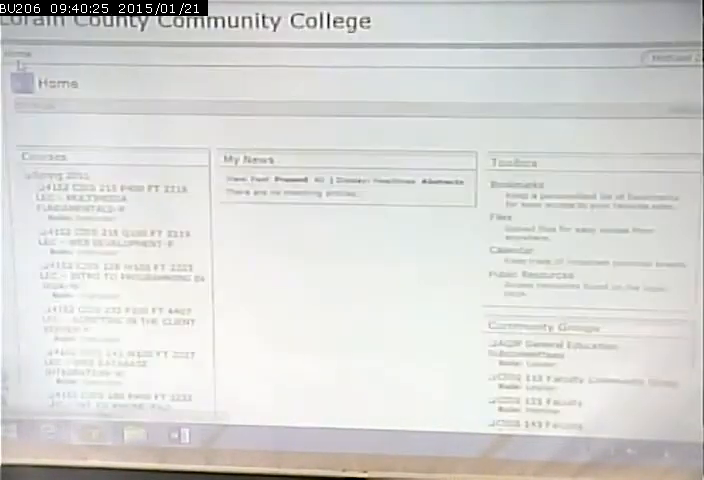